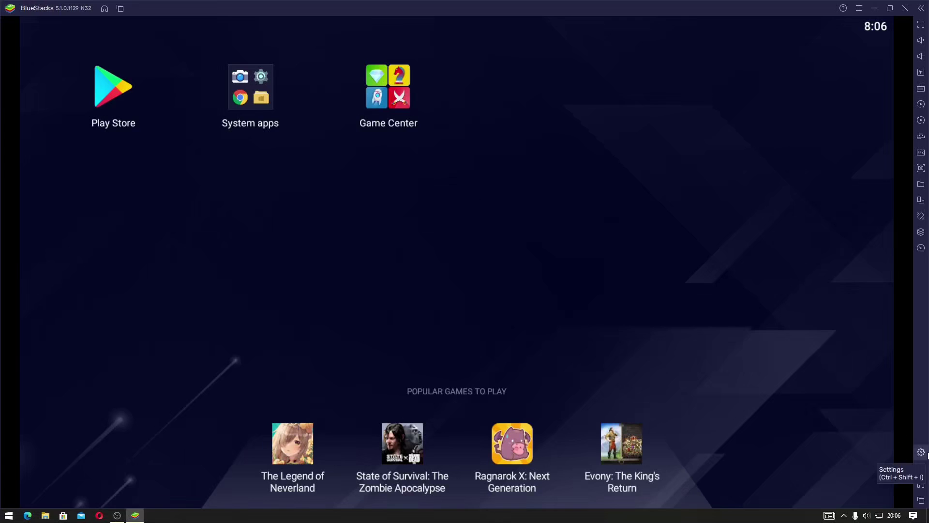
Look through the emulator's Display, Graphics, Preferences, Device settings, Advanced and About settings, and close them.
click(921, 452)
click(307, 153)
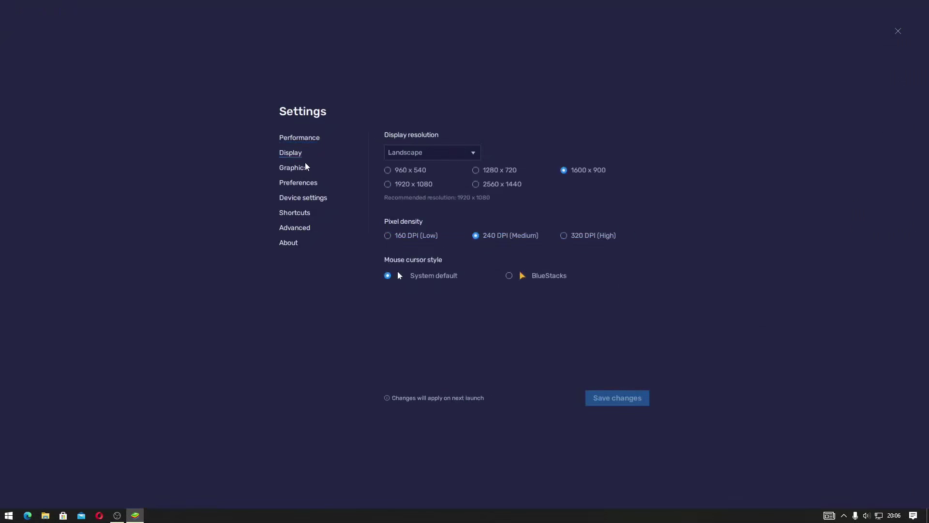
click(305, 162)
click(302, 182)
click(306, 198)
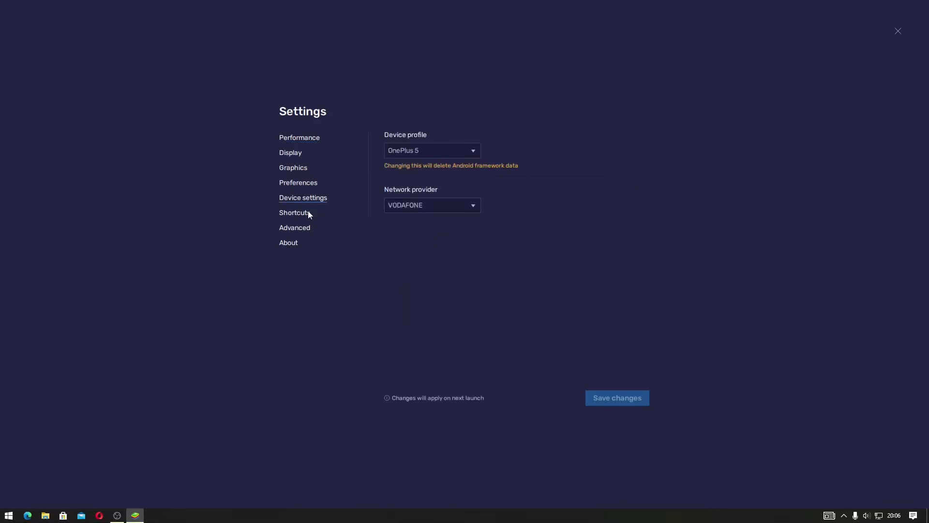
click(309, 228)
click(304, 243)
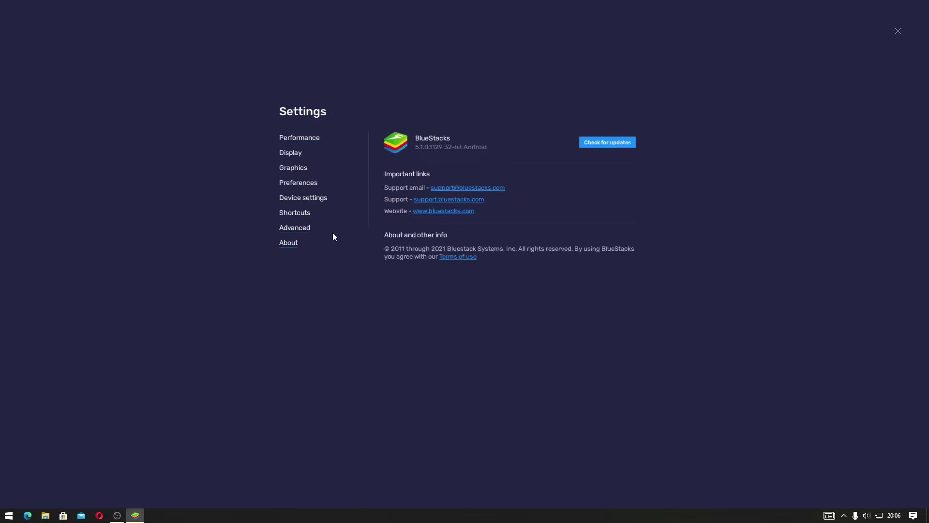
click(896, 32)
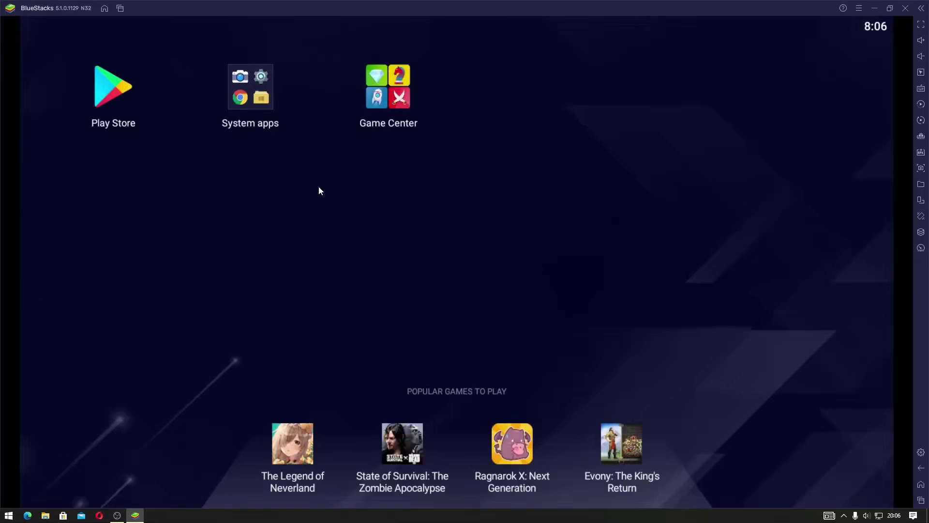
Browse Media Manager's Gallery, App Media, Imported Files and Explore sections, and return to the home screen.
click(268, 103)
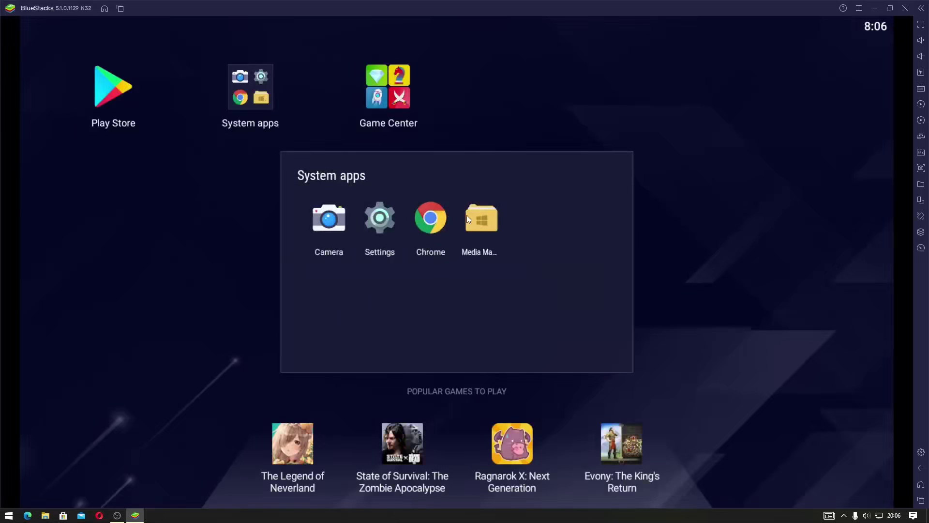
click(484, 216)
click(132, 156)
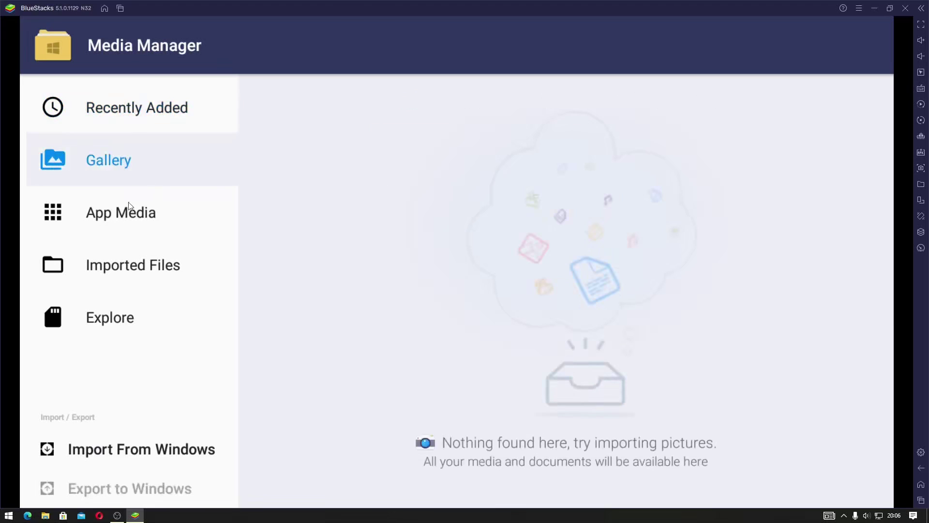
click(129, 206)
click(128, 256)
click(123, 318)
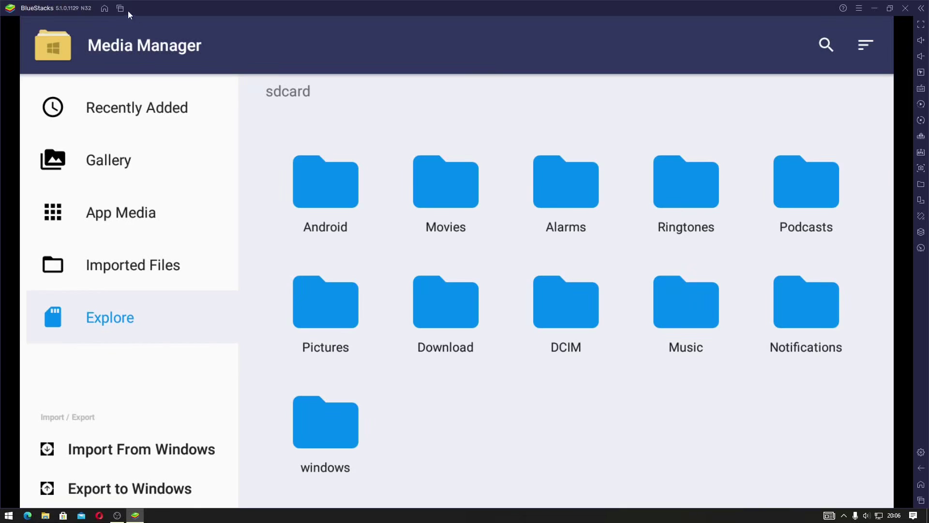
click(107, 7)
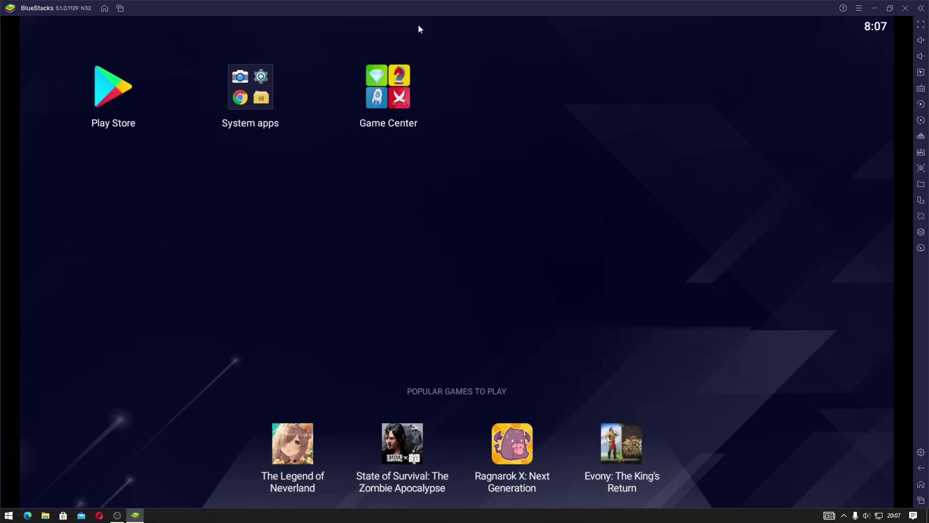
click(457, 30)
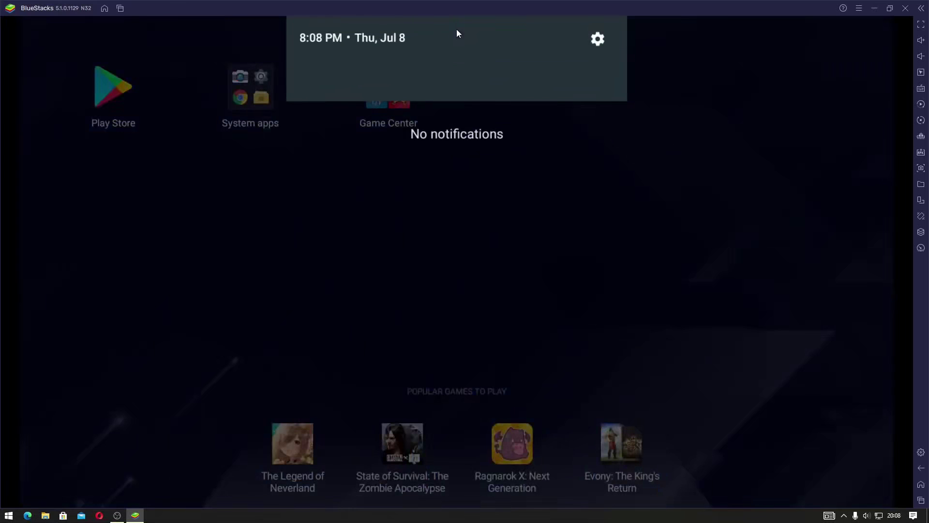
click(472, 236)
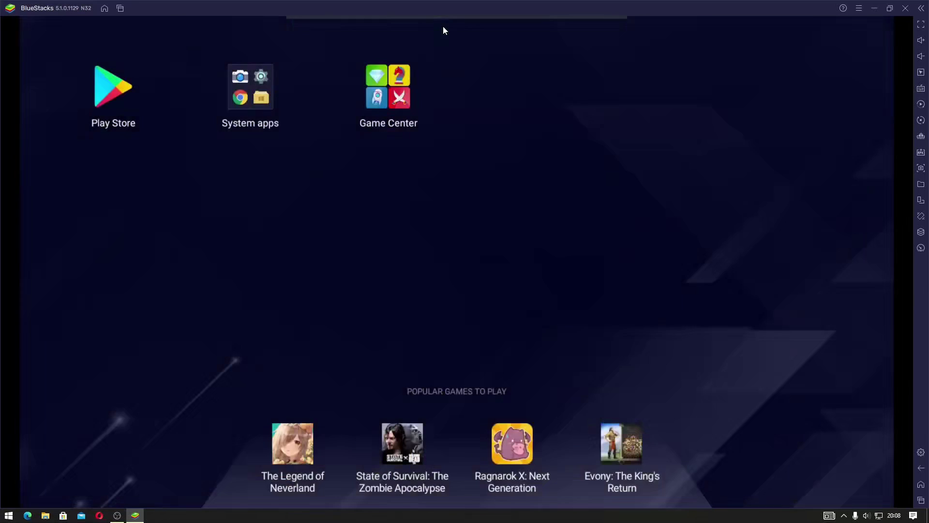
click(444, 30)
click(443, 29)
click(443, 29)
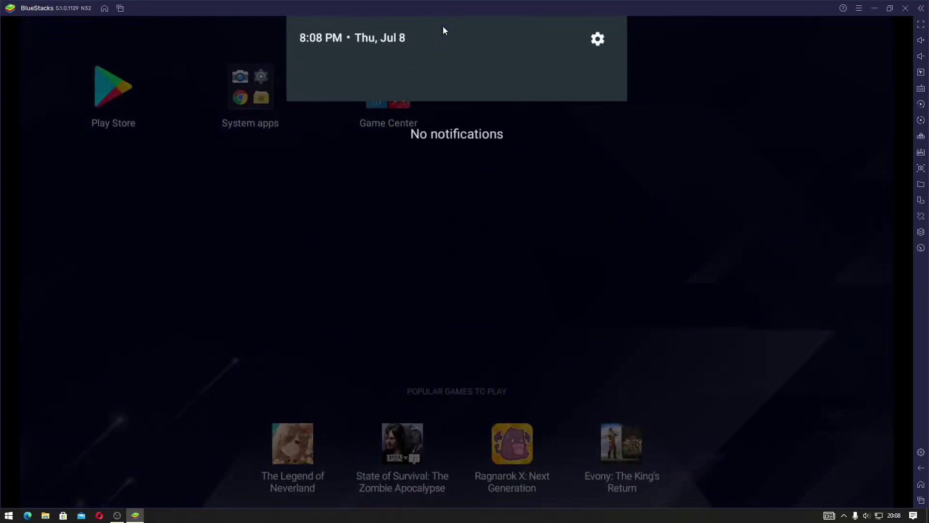
click(444, 29)
click(444, 29)
click(444, 29)
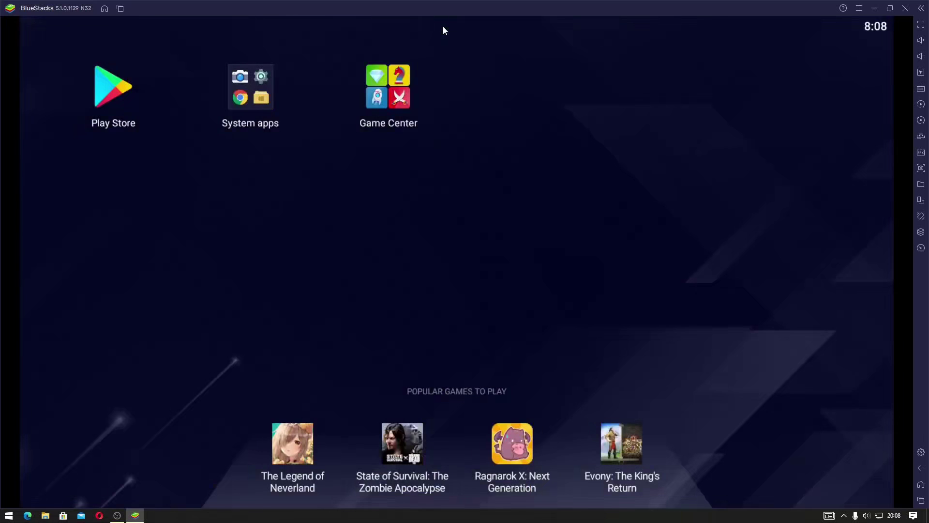
click(444, 29)
click(444, 29)
click(444, 29)
click(443, 29)
click(444, 29)
click(442, 27)
click(456, 71)
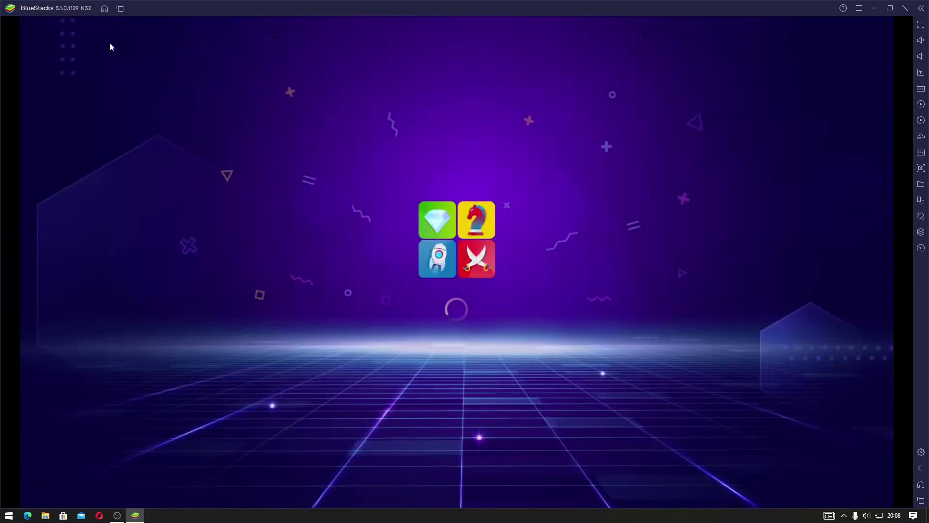
click(105, 8)
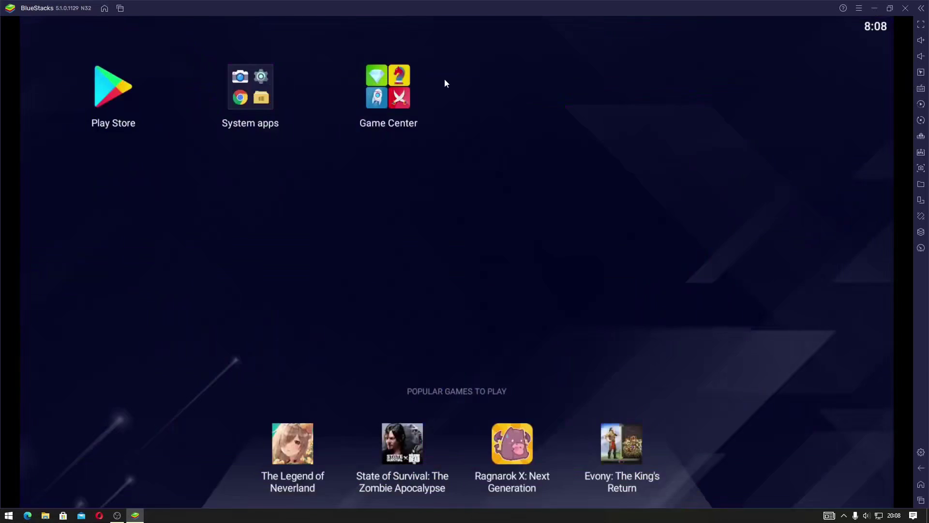
Expand the Android notification shade on the home screen and open the Android settings from it.
click(490, 34)
drag(489, 34, 492, 46)
click(492, 35)
click(492, 35)
click(492, 35)
click(492, 35)
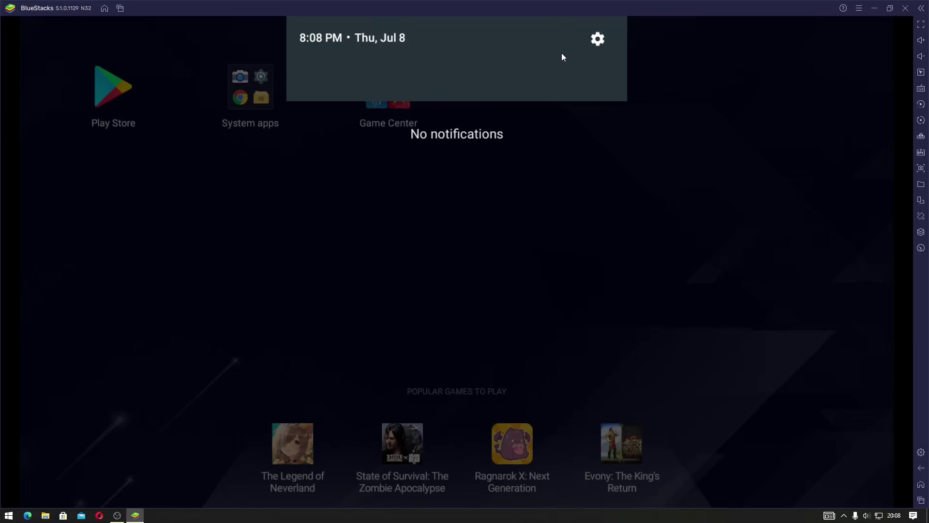
click(599, 39)
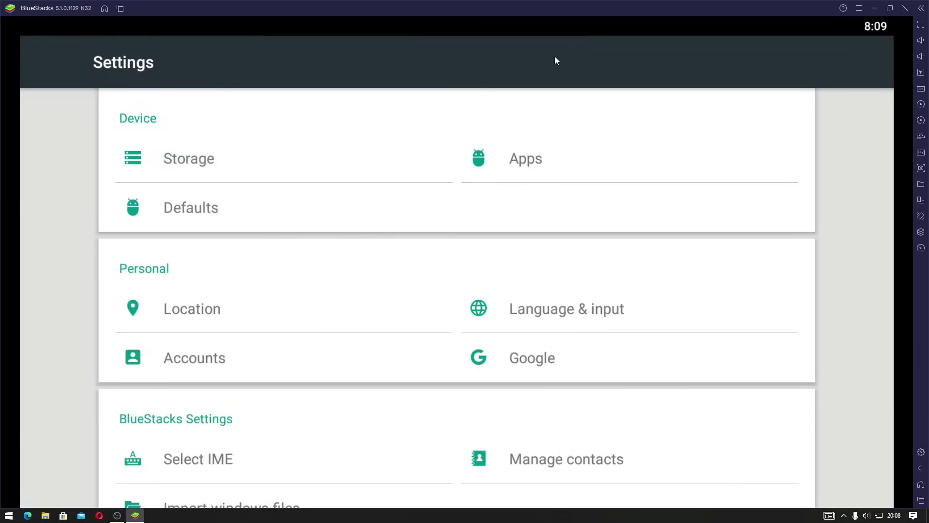
Open the device's Storage settings and examine the internal shared storage usage by category.
click(222, 160)
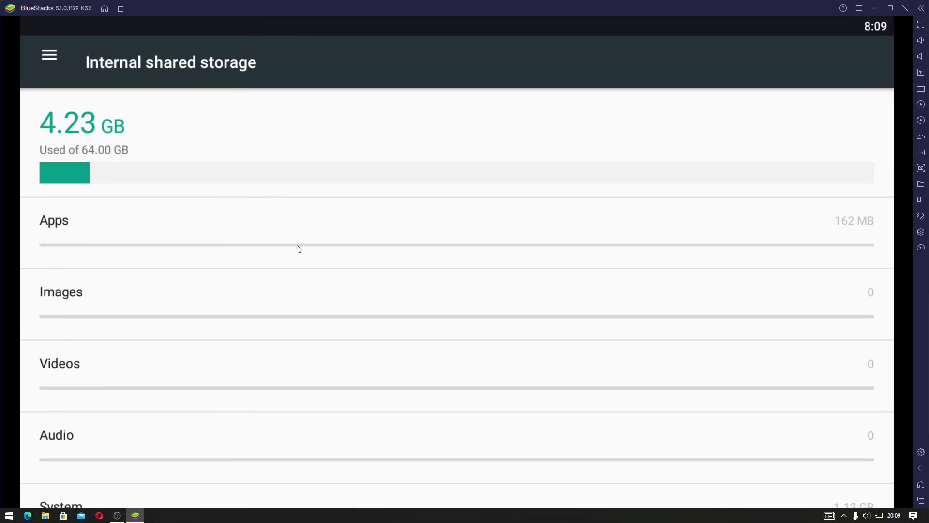
scroll(299, 249, down, 5)
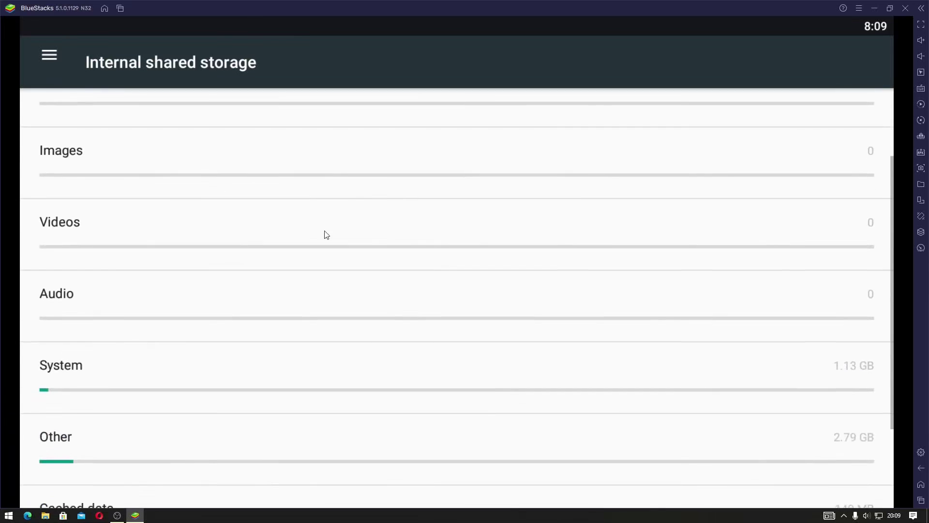
scroll(327, 235, down, 3)
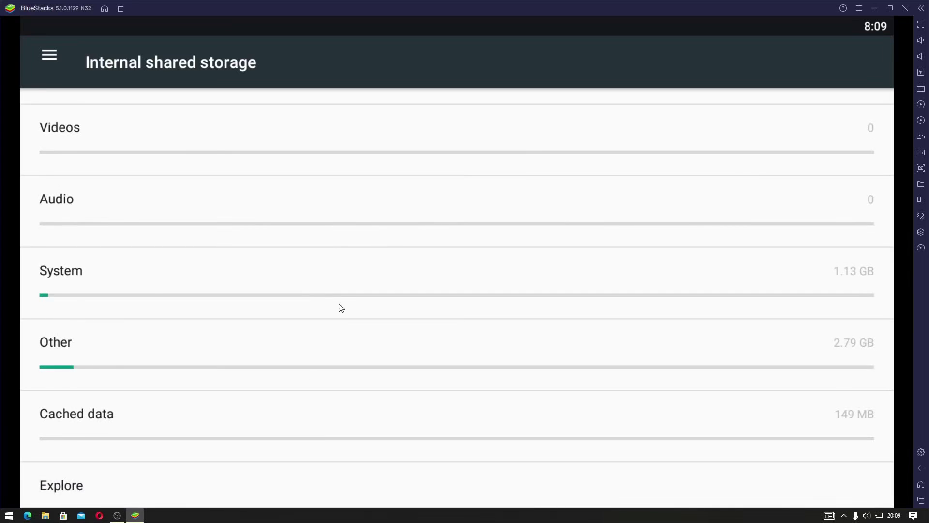
scroll(336, 308, up, 4)
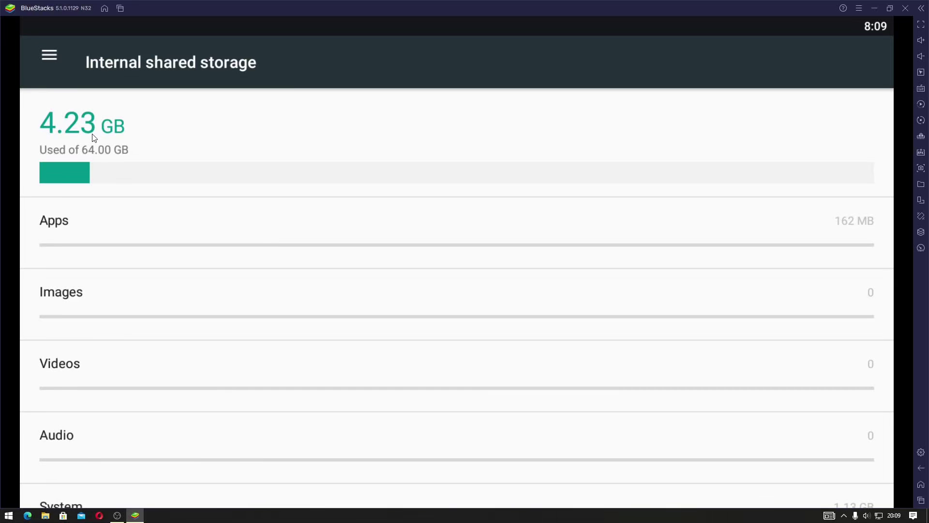
Switch to File Explorer, check the free space on Local Disk (C:), and return to BlueStacks.
click(45, 515)
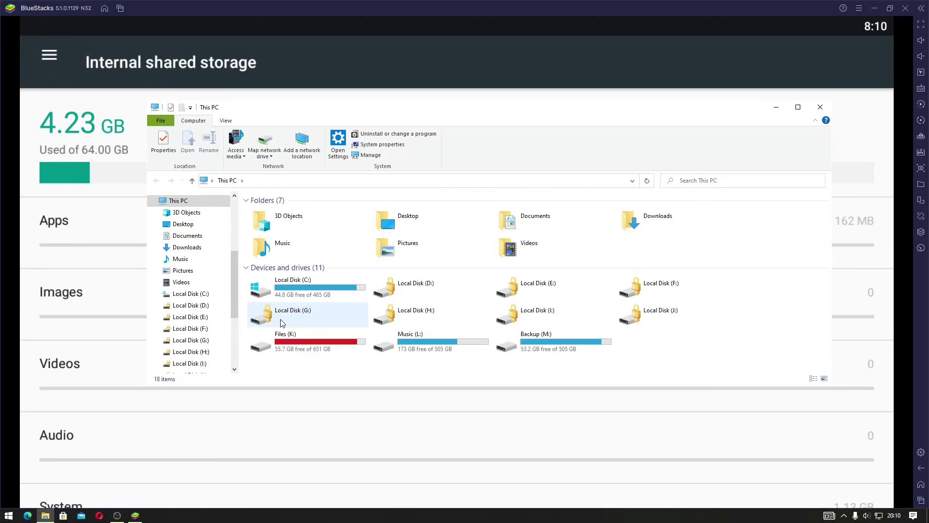
click(308, 287)
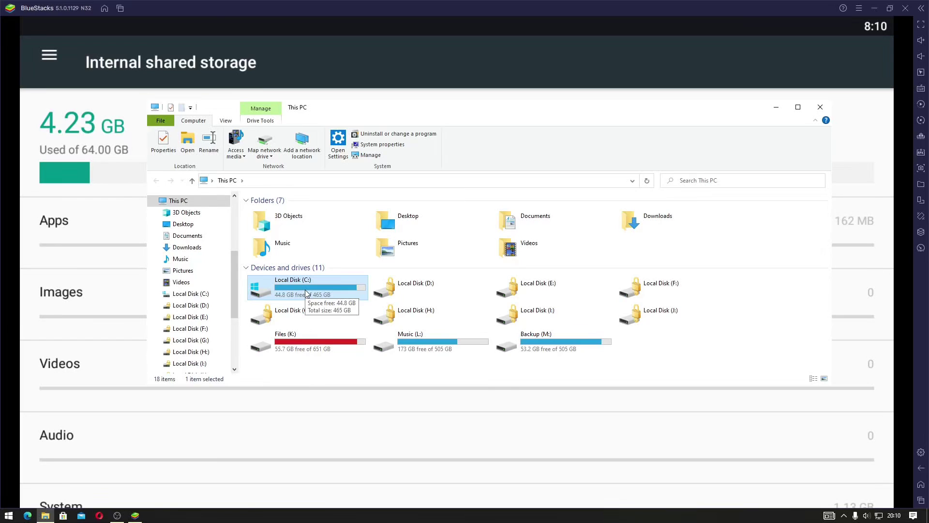
click(216, 95)
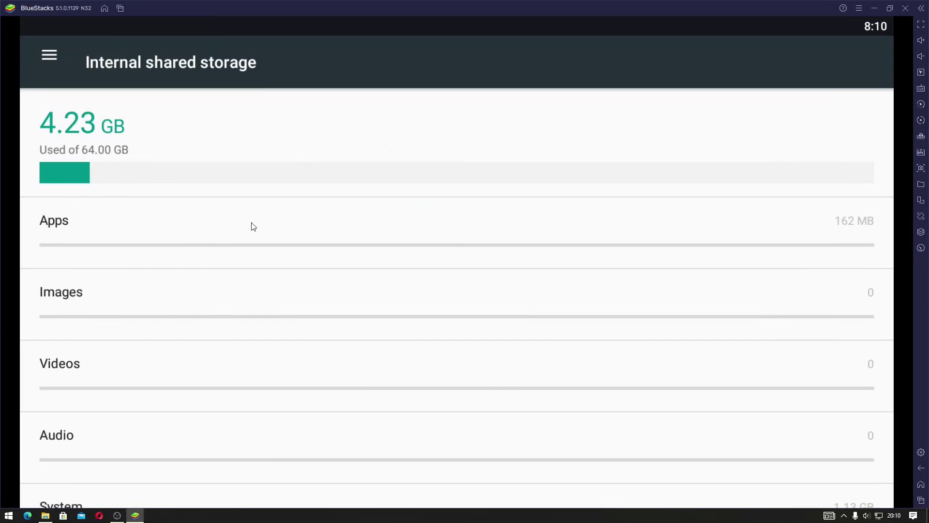